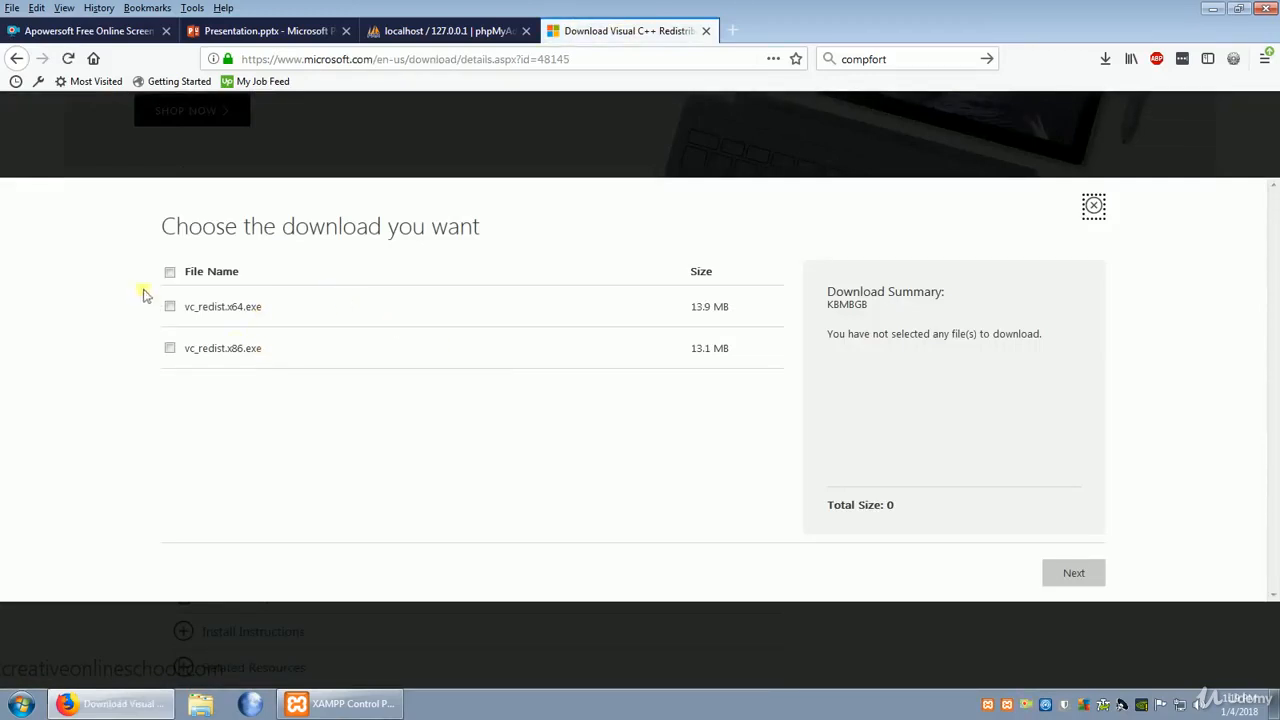
# - Download vc_redist.x64.exe from the Visual C++ Redistributable for Visual Studio 2015 page and save the file
pyautogui.click(170, 307)
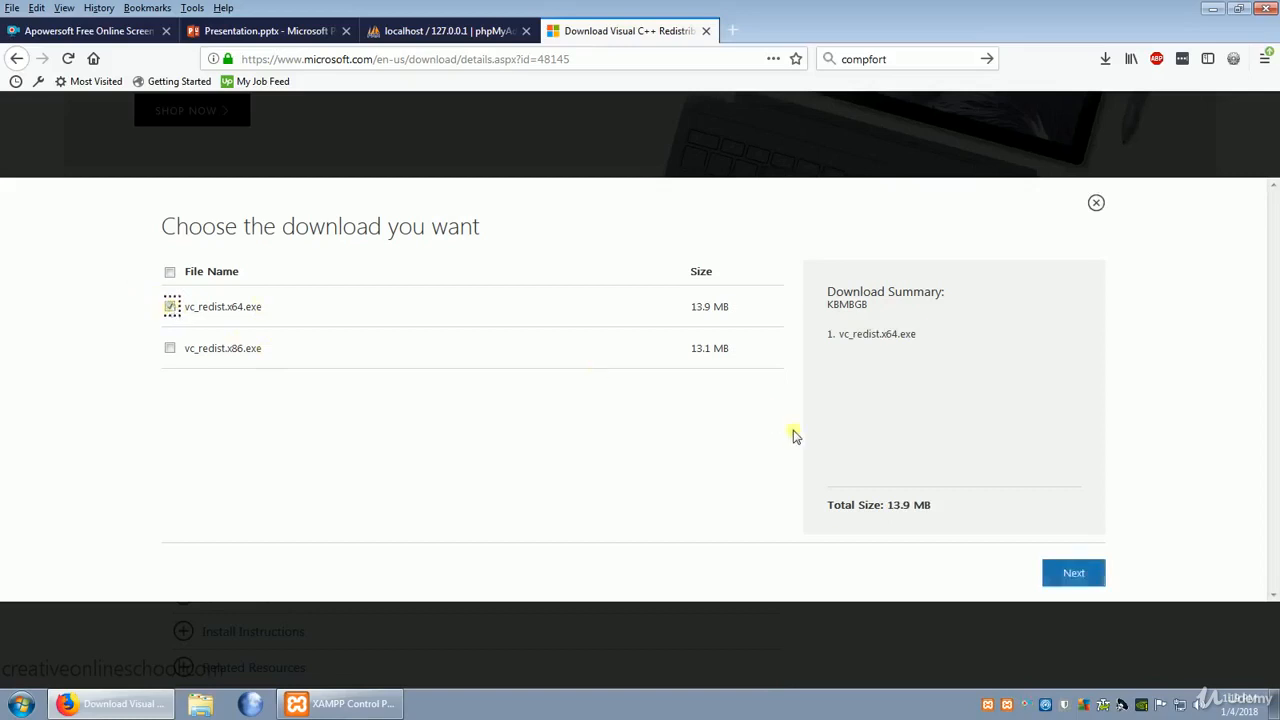
pyautogui.click(1084, 588)
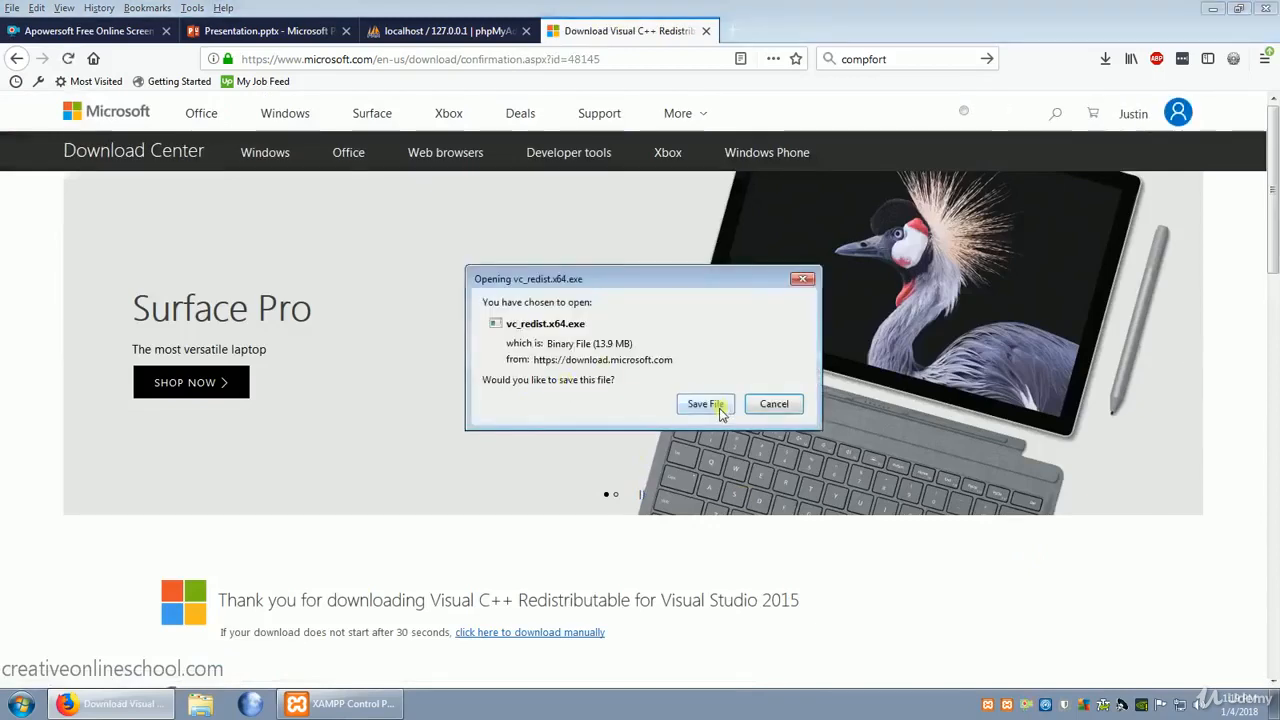
pyautogui.click(716, 408)
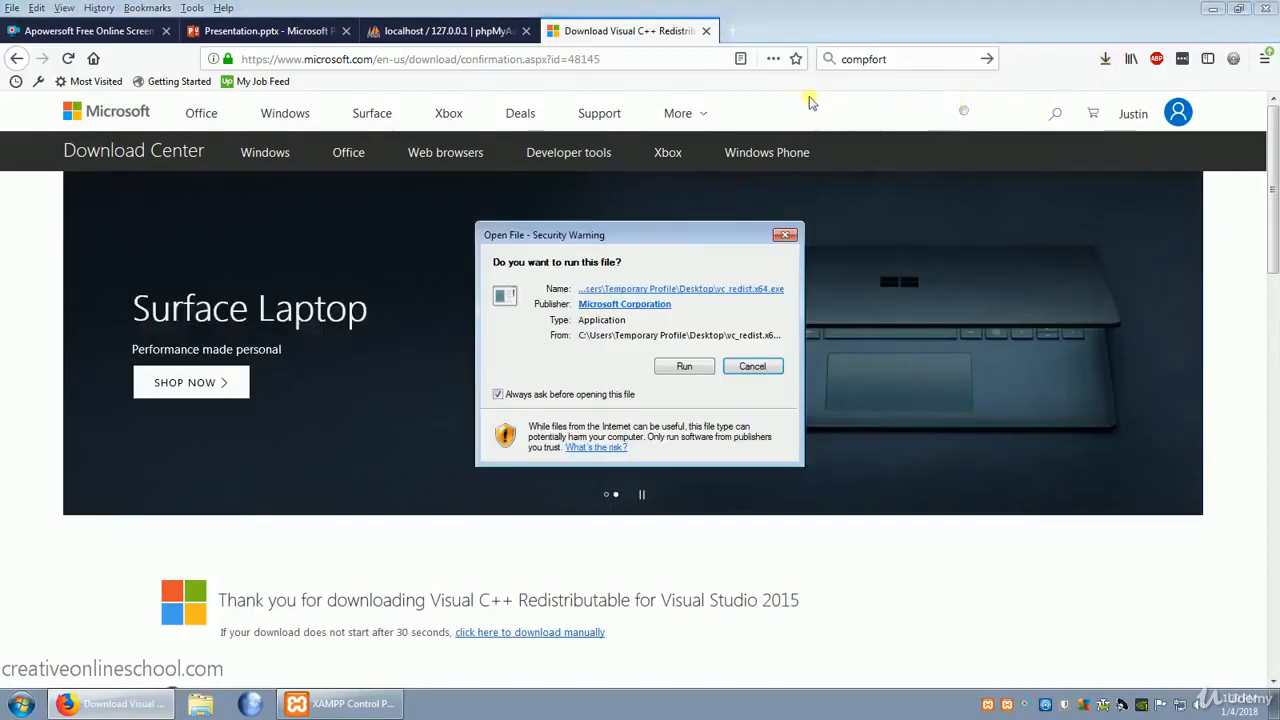
# - Run the vc_redist.x64.exe installer, agree to its license terms, and complete the Visual C++ 2015 Redistributable setup
pyautogui.click(684, 367)
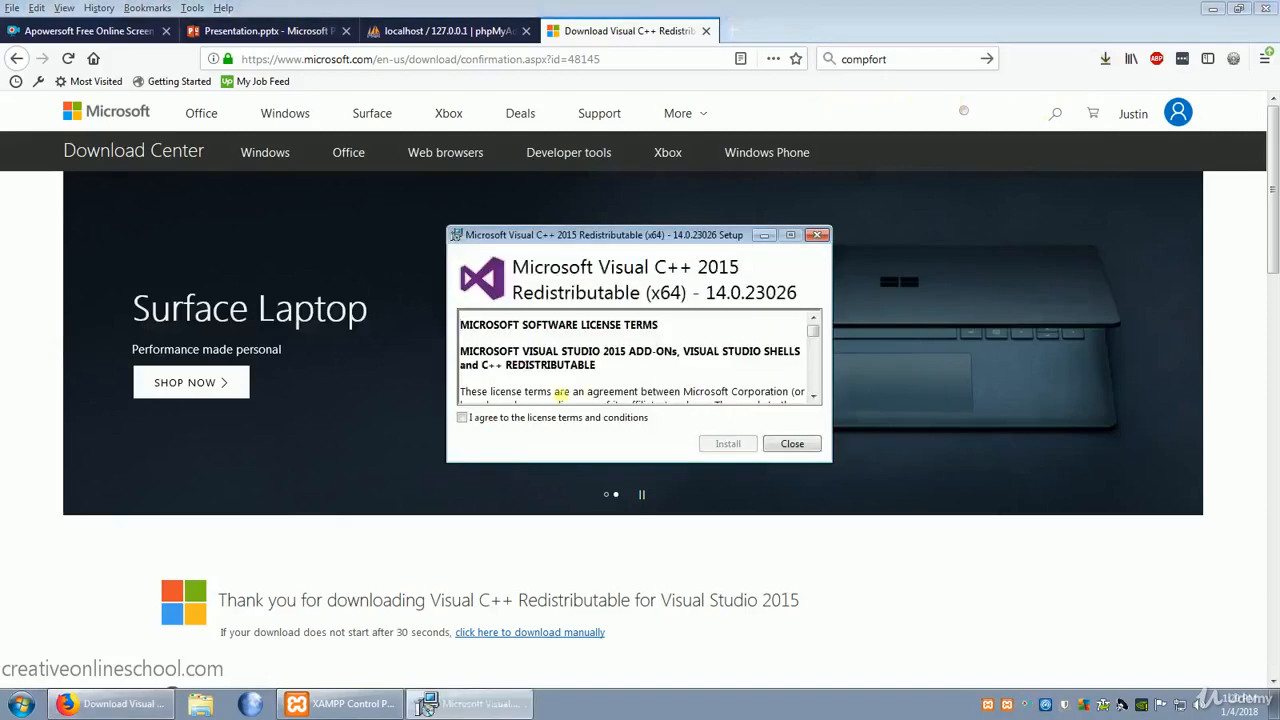
pyautogui.click(463, 420)
pyautogui.click(728, 443)
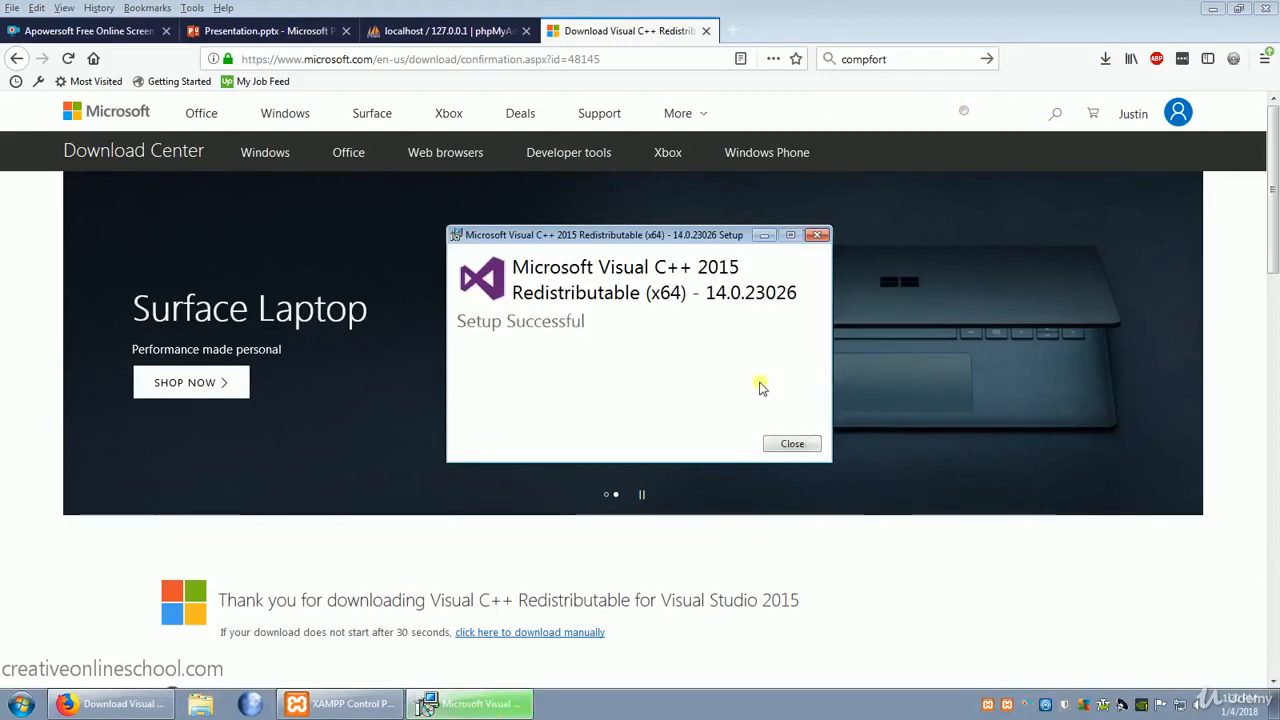
pyautogui.click(792, 443)
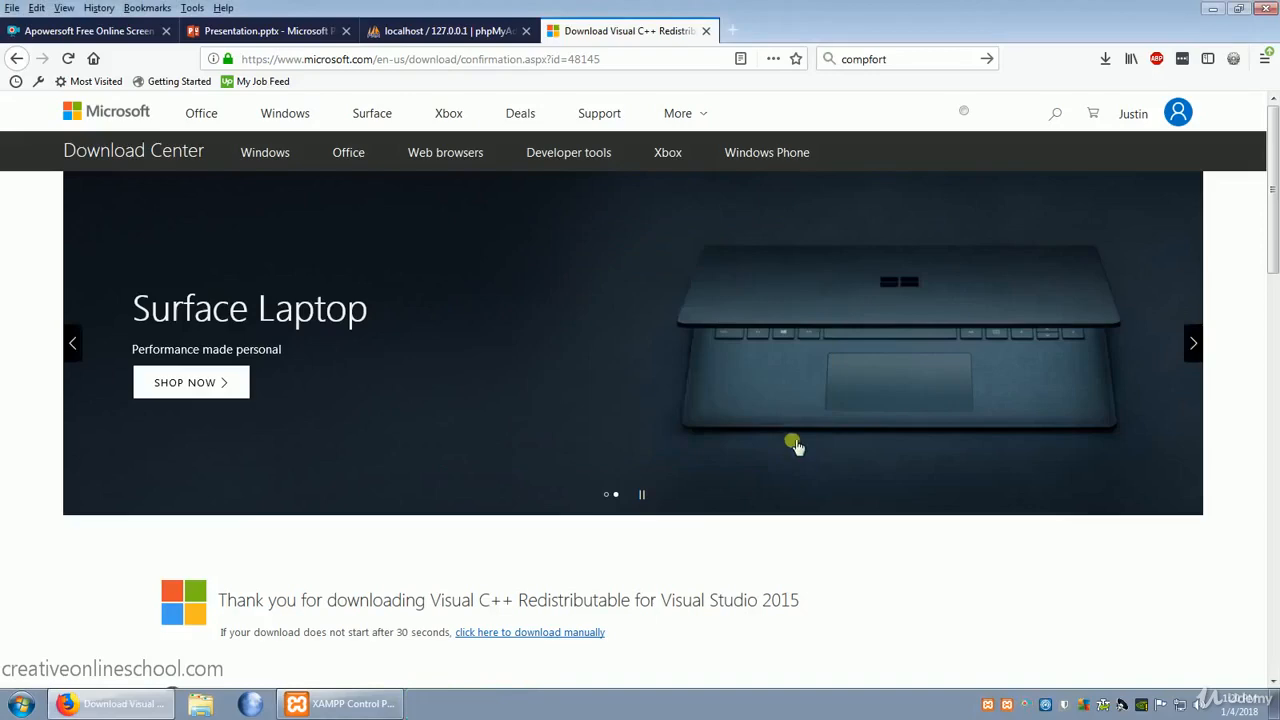
# - Return to the MySQL Workbench download page and open the download page of the recommended MySQL Installer for Windows
pyautogui.hotkey('alt', 'Left')
pyautogui.scroll(-5, 750, 363)
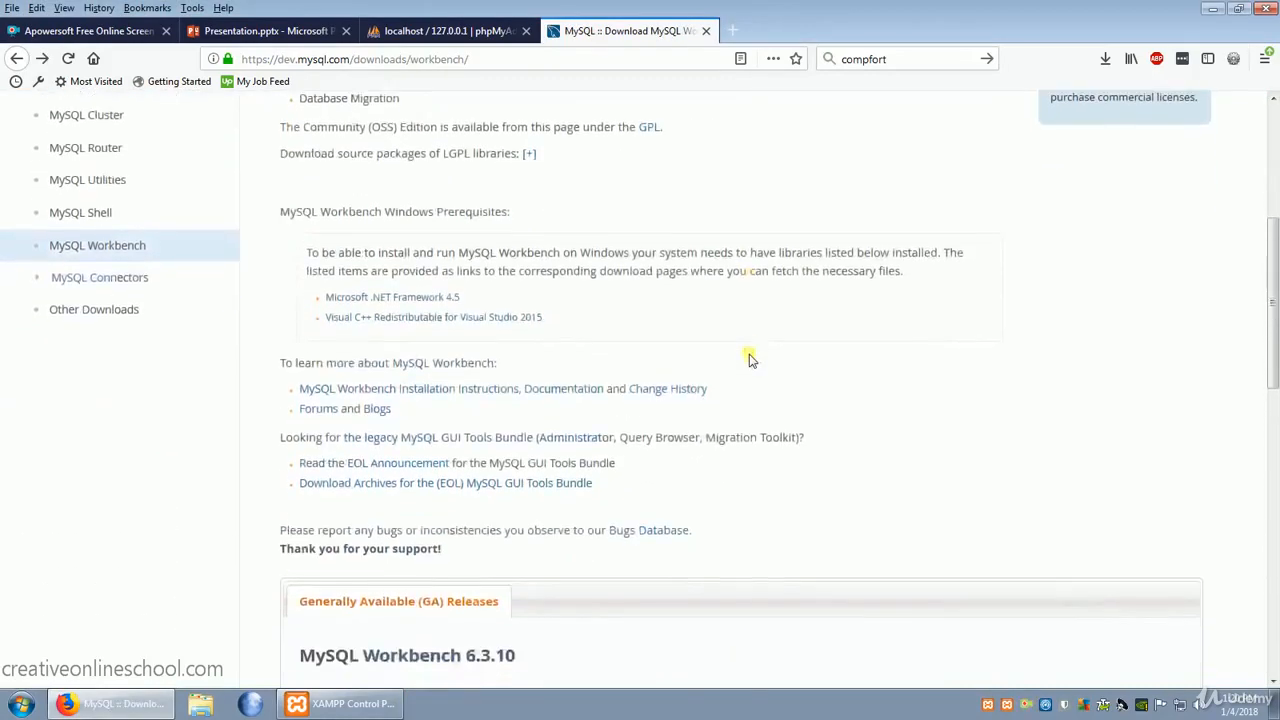
pyautogui.scroll(-3, 781, 360)
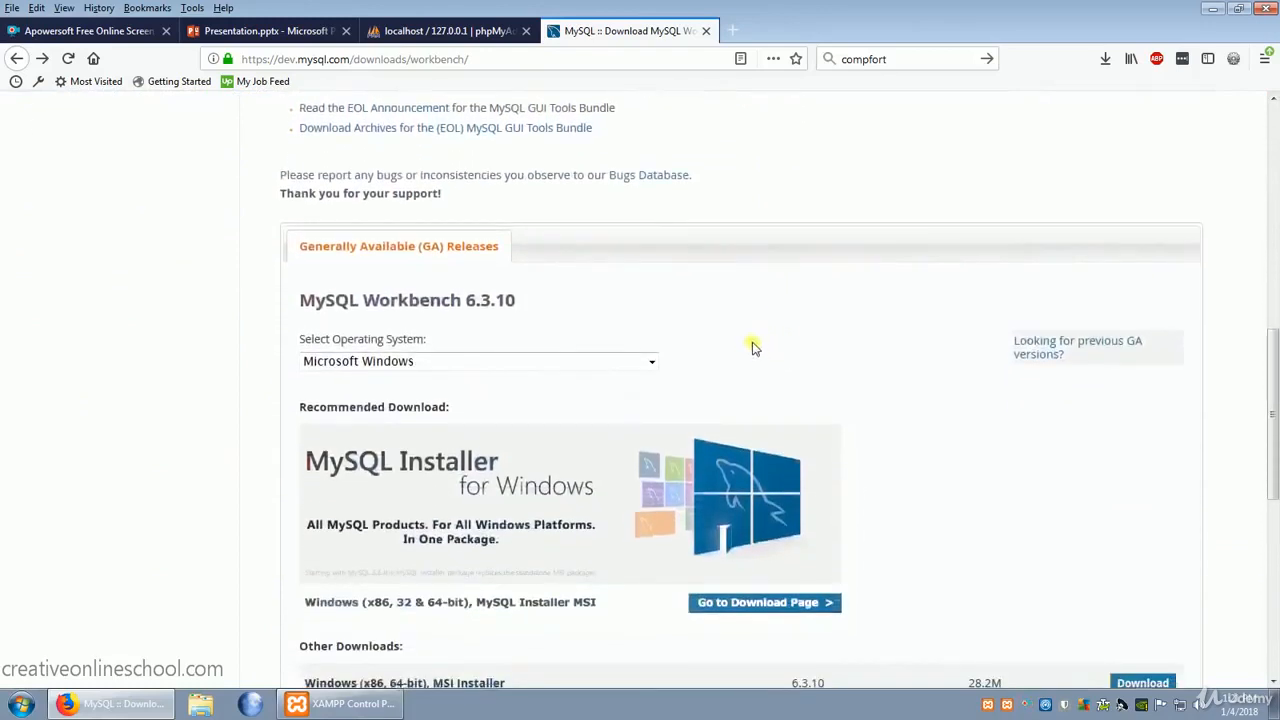
pyautogui.scroll(-2, 654, 314)
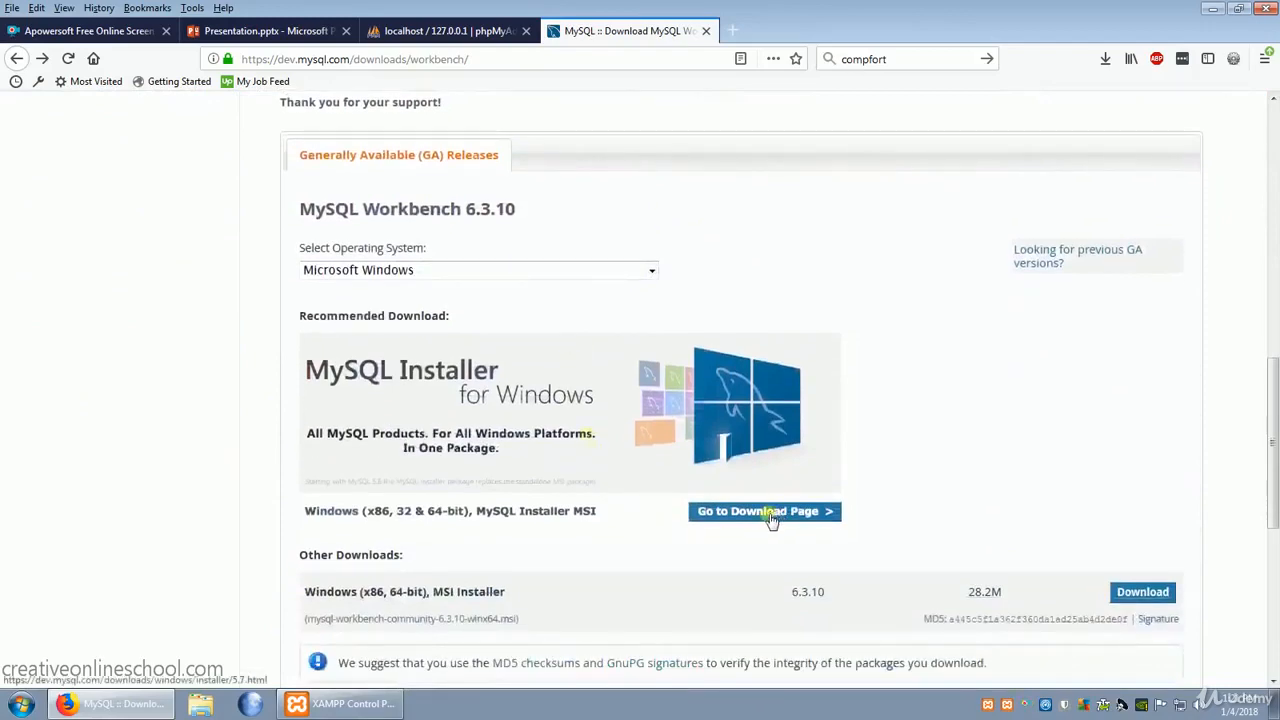
pyautogui.click(771, 514)
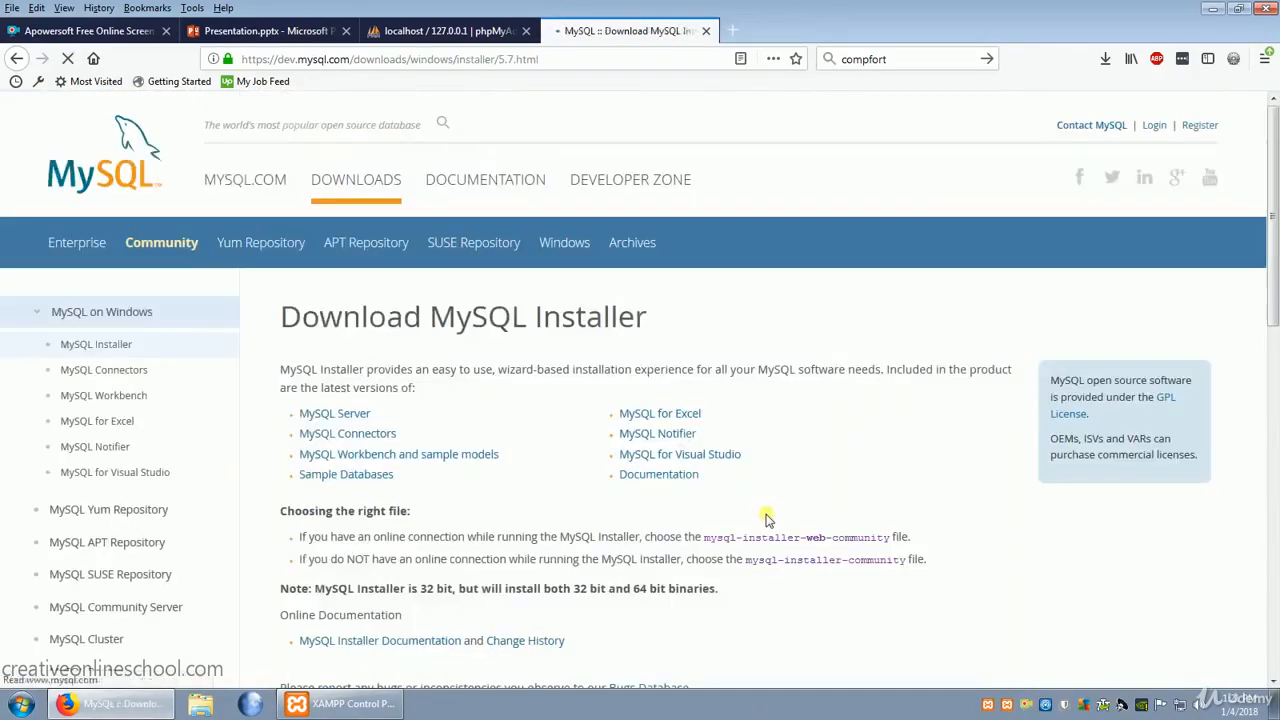
# - Download mysql-installer-web-community-5.7.20.0.msi without logging in or signing up, and save the file
pyautogui.scroll(-10, 816, 458)
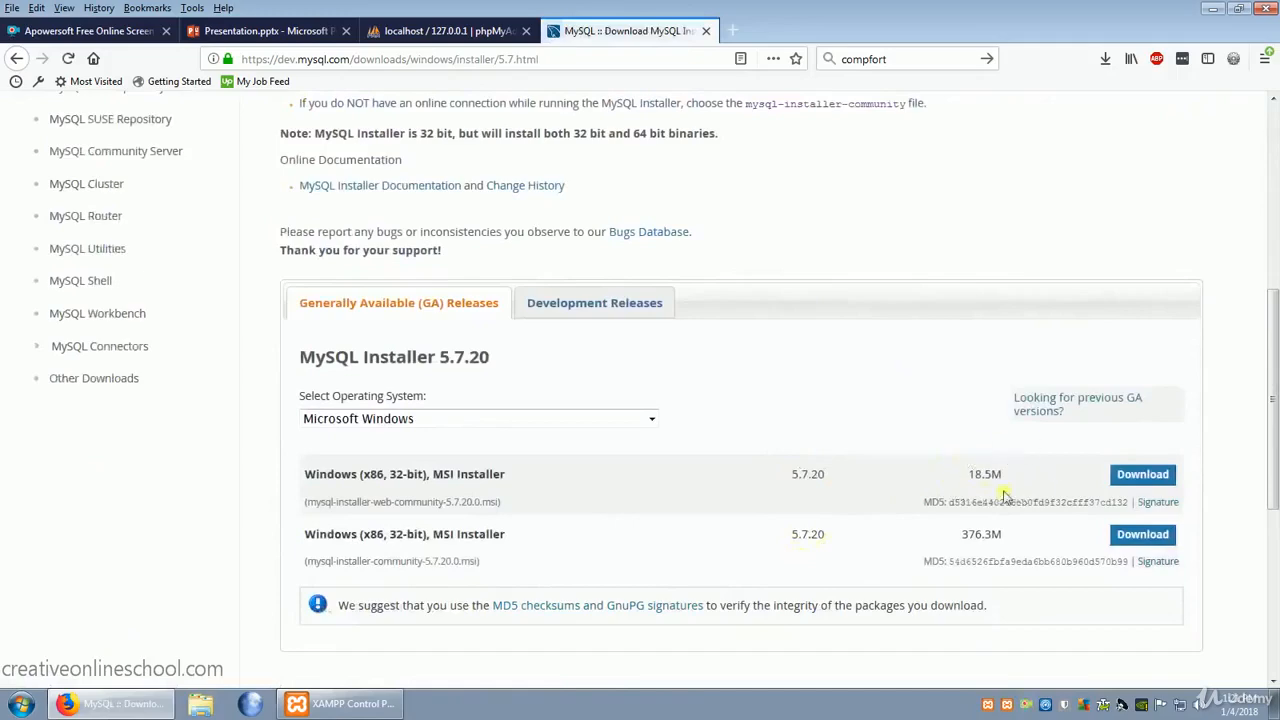
pyautogui.click(1140, 478)
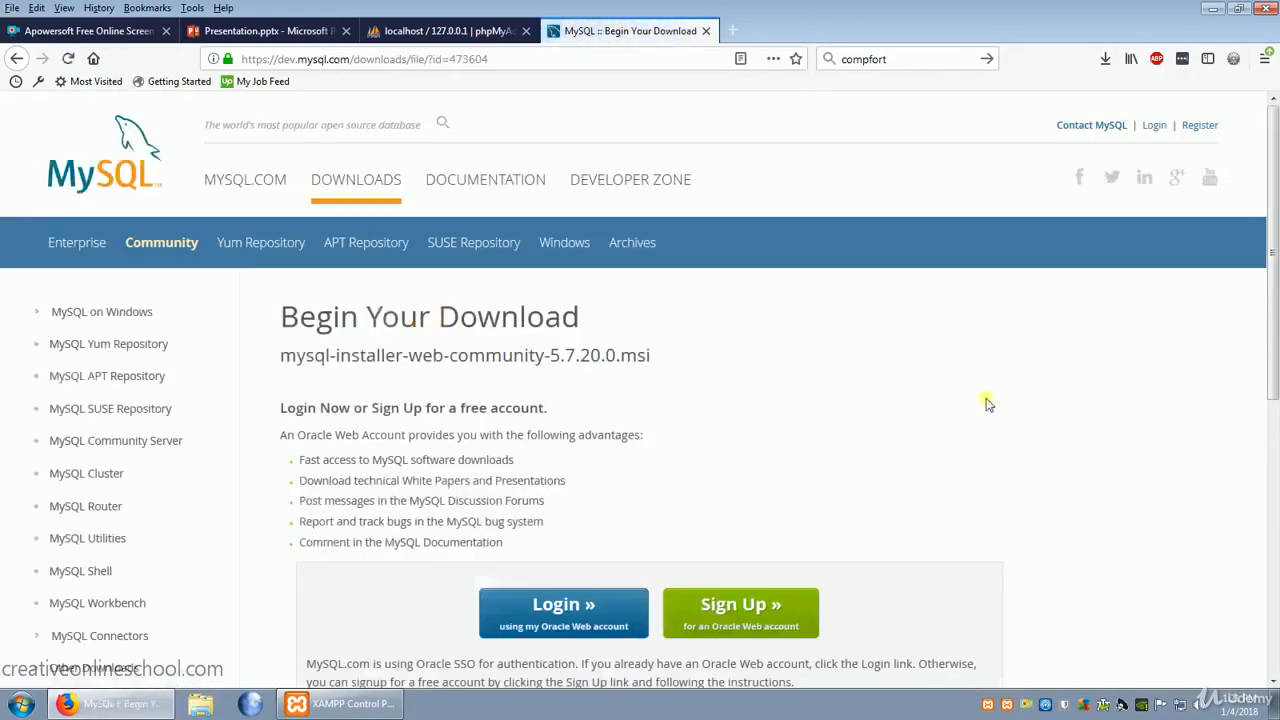
pyautogui.scroll(-5, 986, 403)
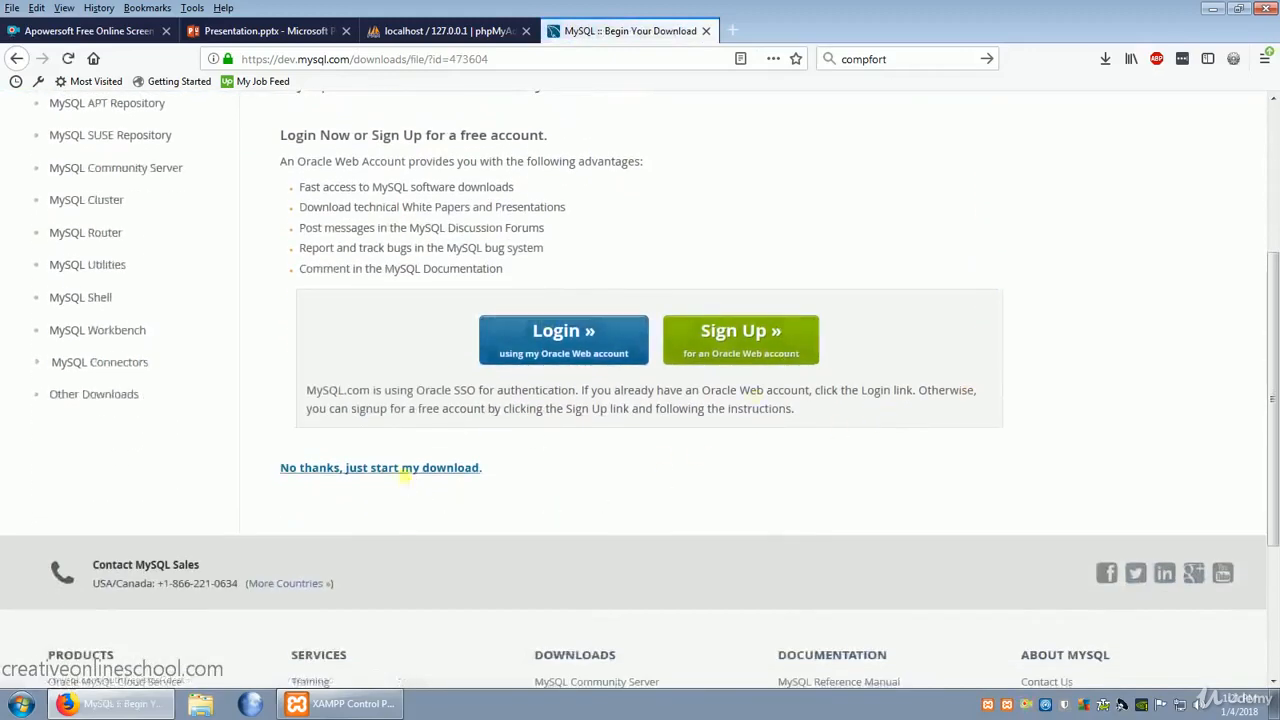
pyautogui.click(413, 470)
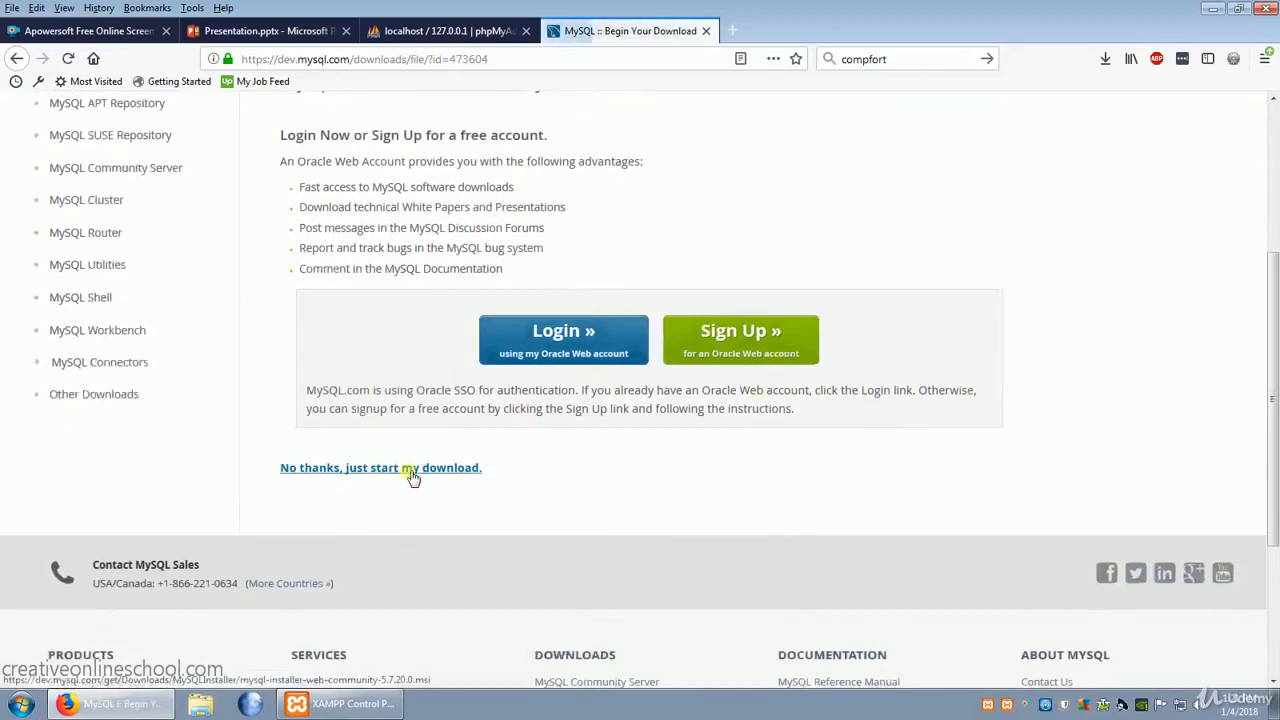
pyautogui.click(705, 404)
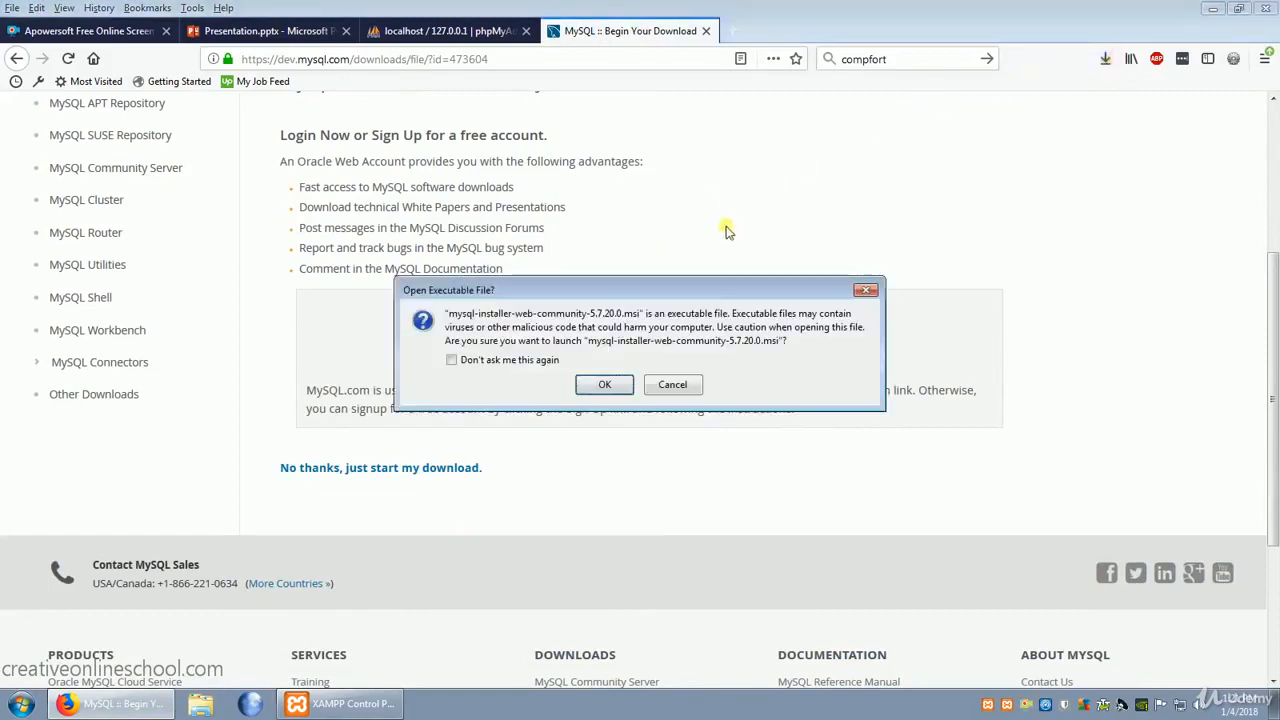
# - Launch the downloaded MySQL Installer package and decline the optional installer upgrade
pyautogui.click(605, 385)
pyautogui.click(685, 366)
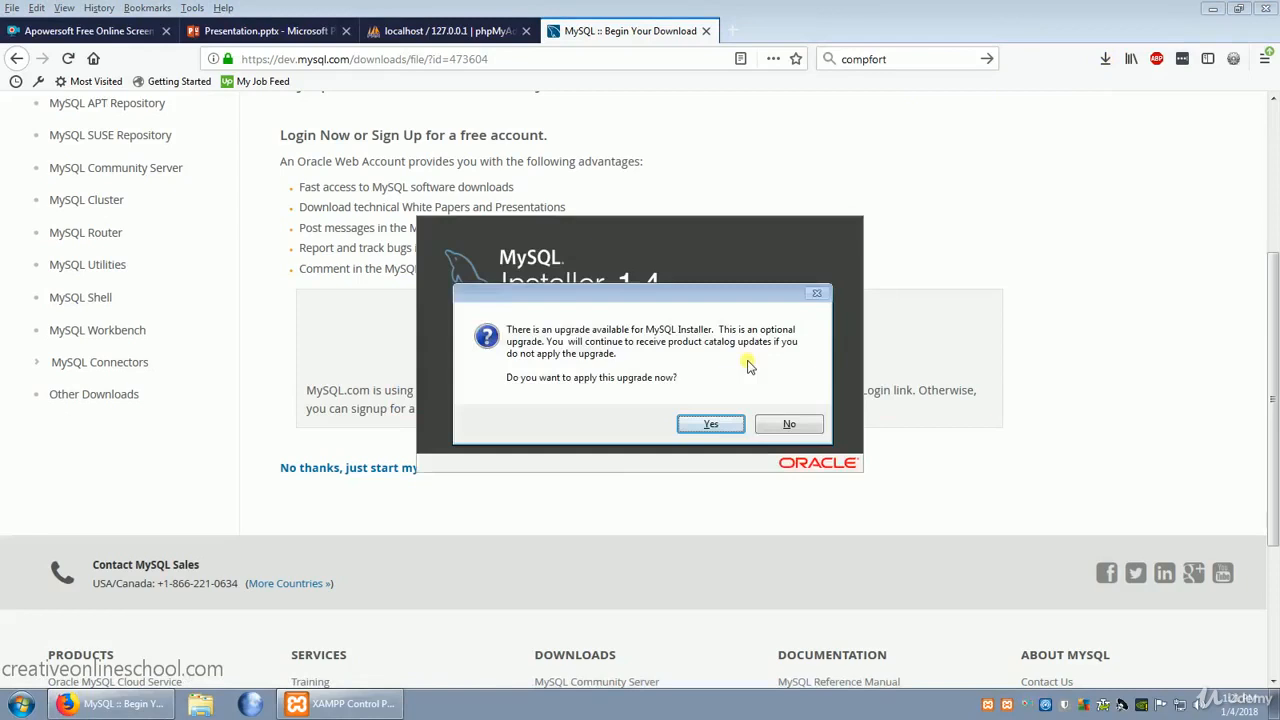
pyautogui.click(806, 428)
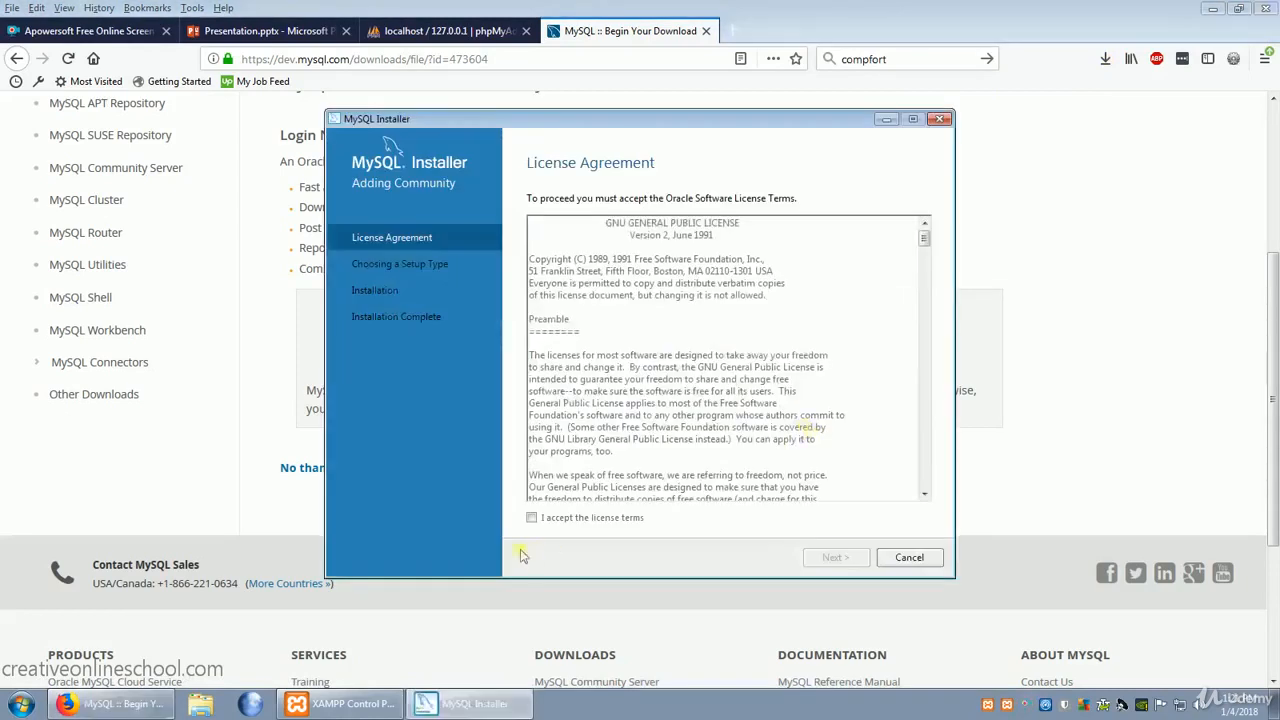
# - Accept the MySQL Installer license terms and choose the Custom setup type
pyautogui.click(532, 520)
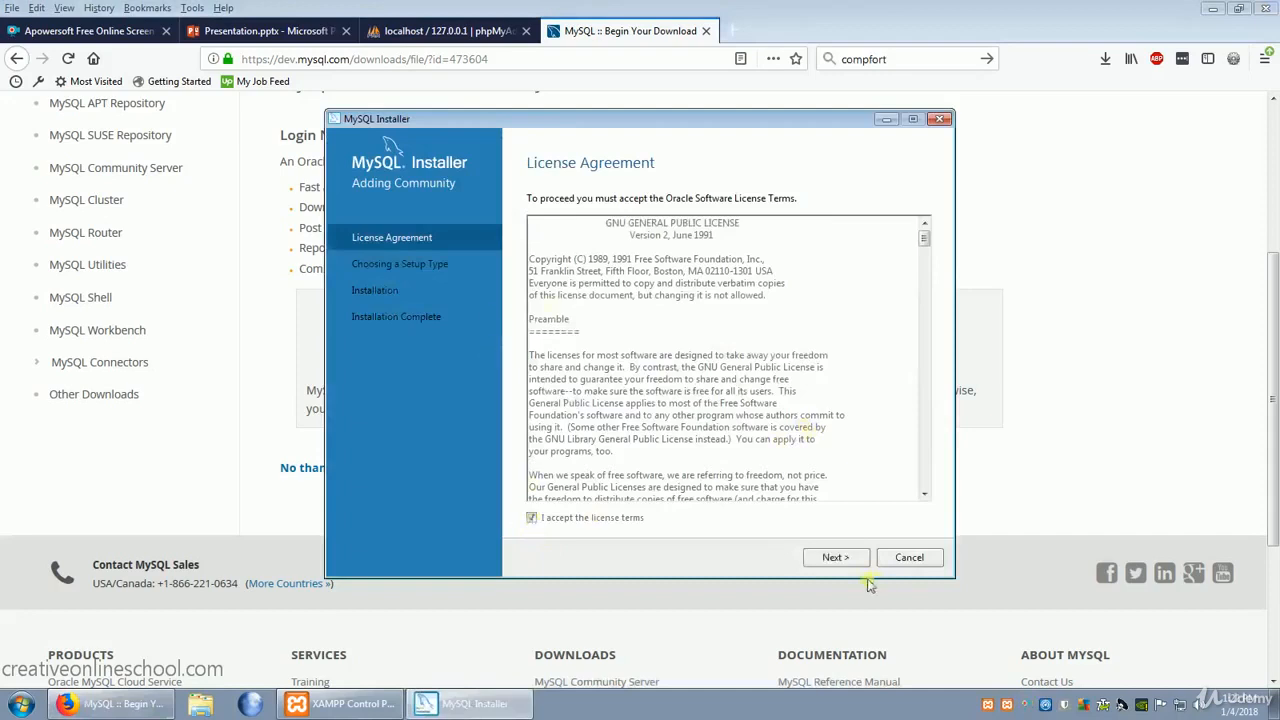
pyautogui.click(840, 561)
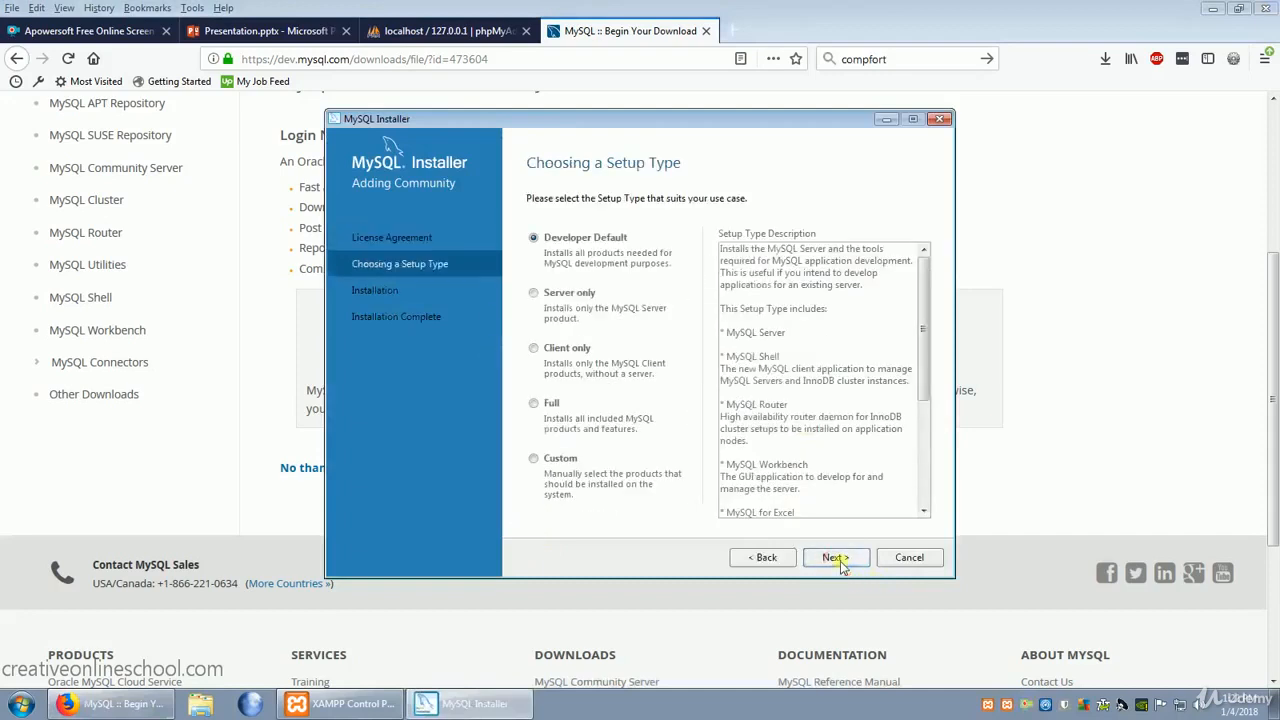
pyautogui.click(535, 461)
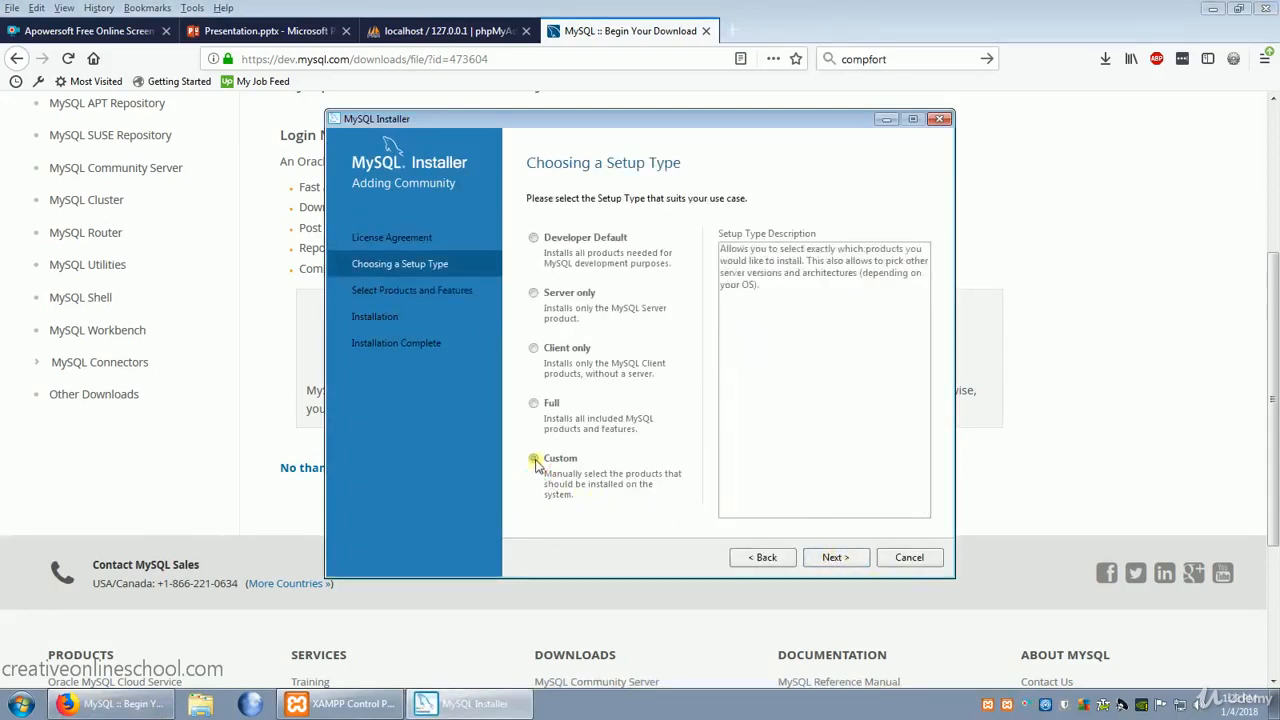
pyautogui.click(843, 560)
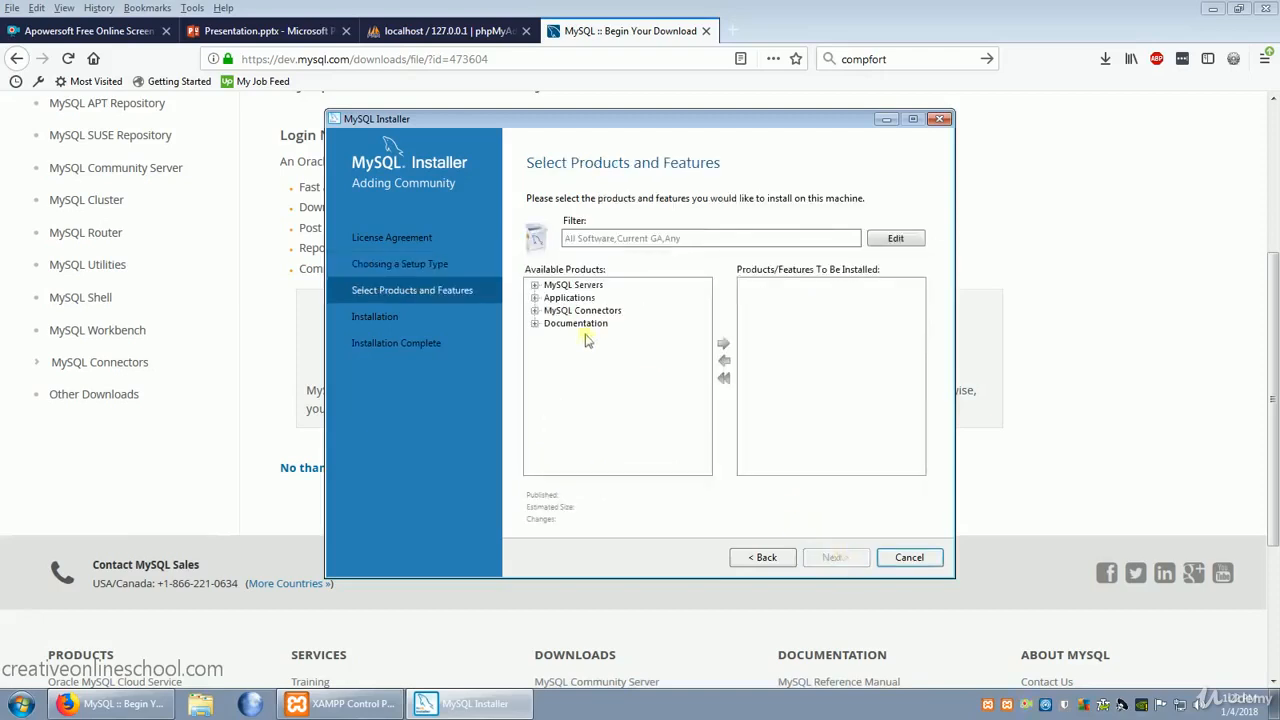
# - Add MySQL Workbench 6.3.10 - X64 from the available applications to the products to install
pyautogui.click(536, 298)
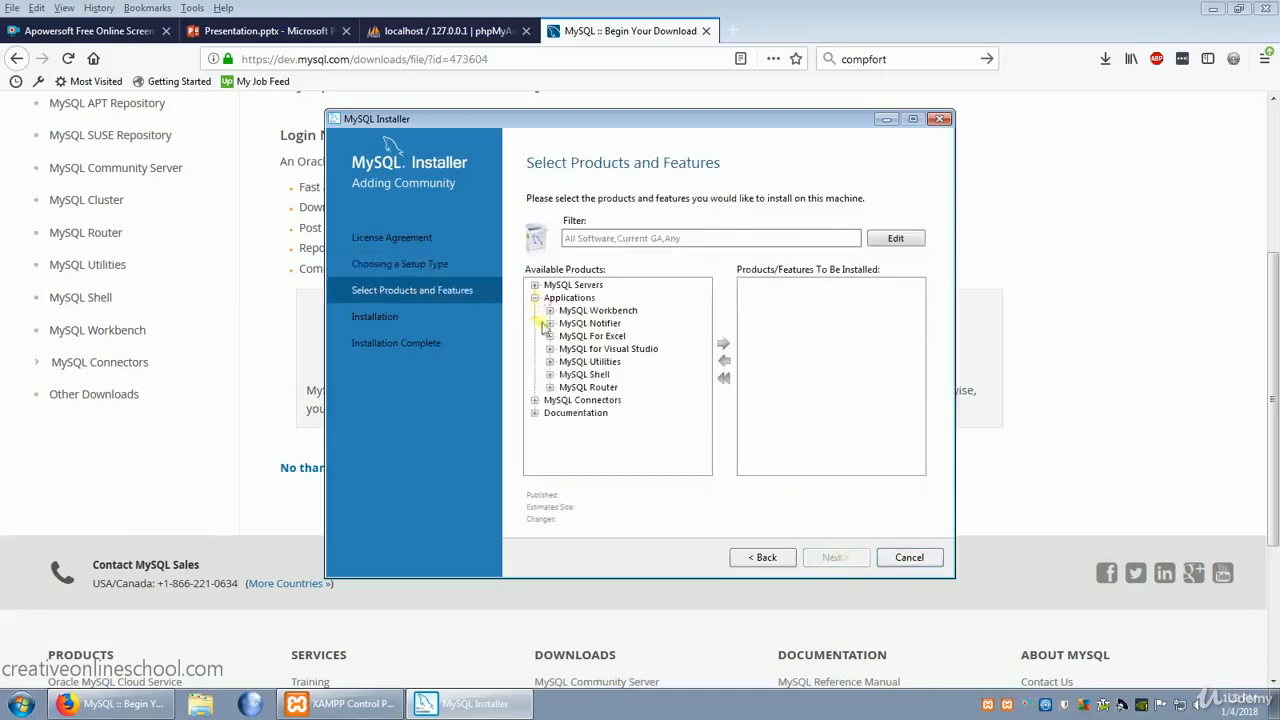
pyautogui.click(550, 311)
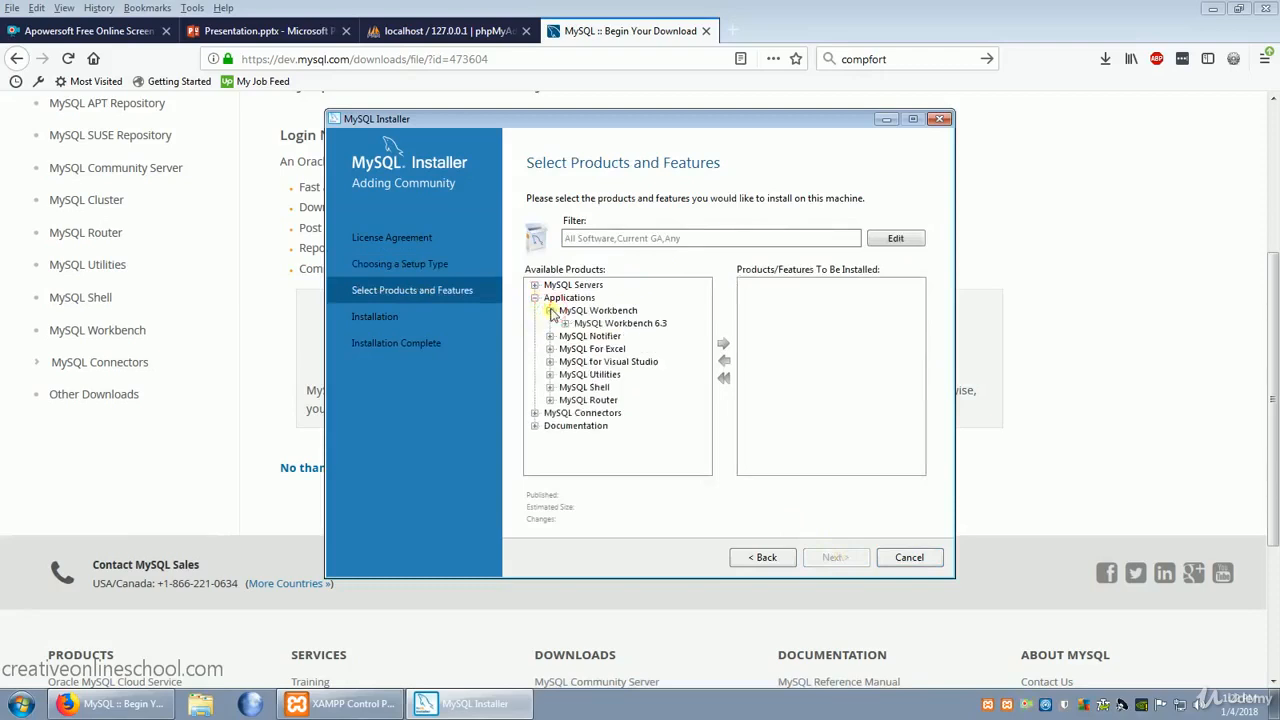
pyautogui.click(565, 323)
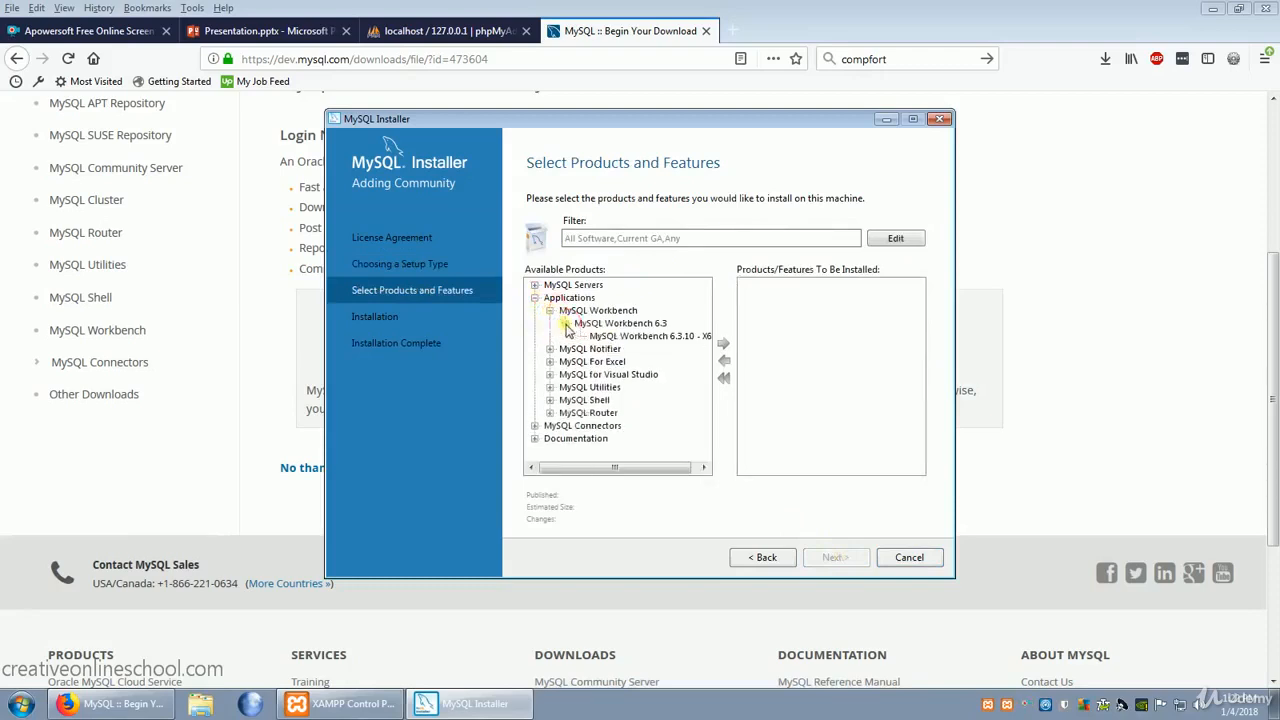
pyautogui.click(667, 340)
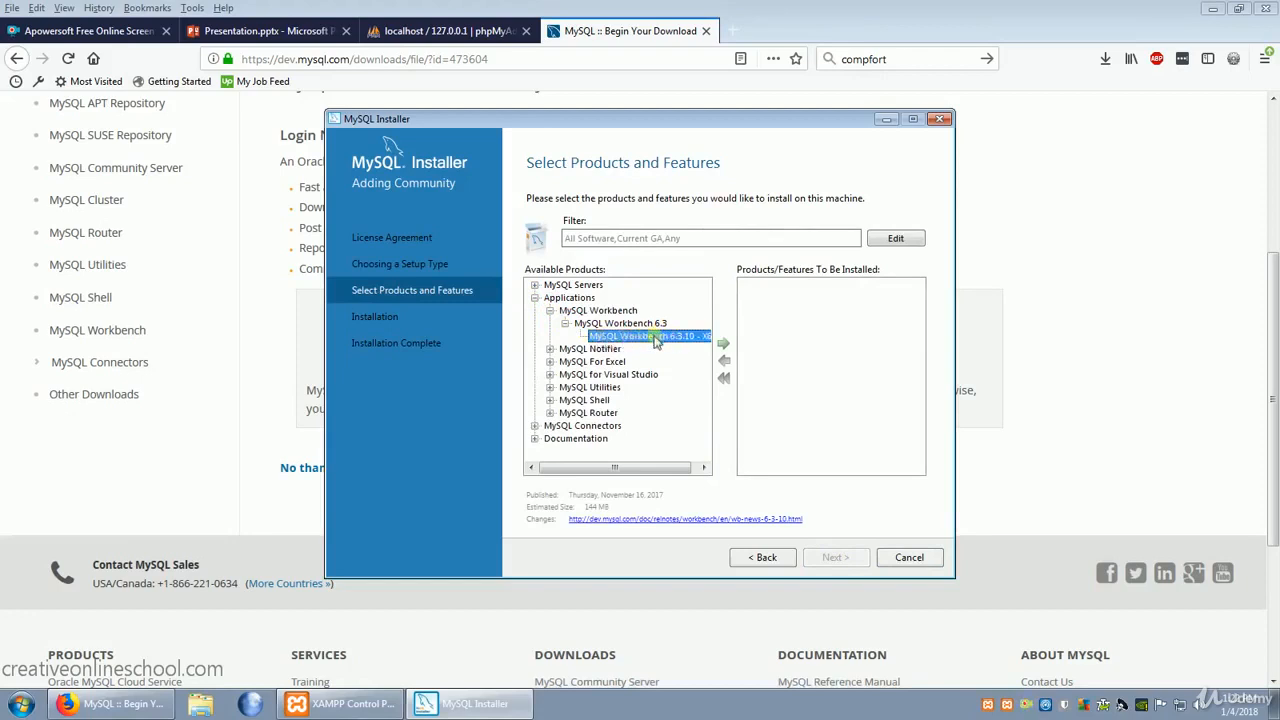
pyautogui.click(723, 344)
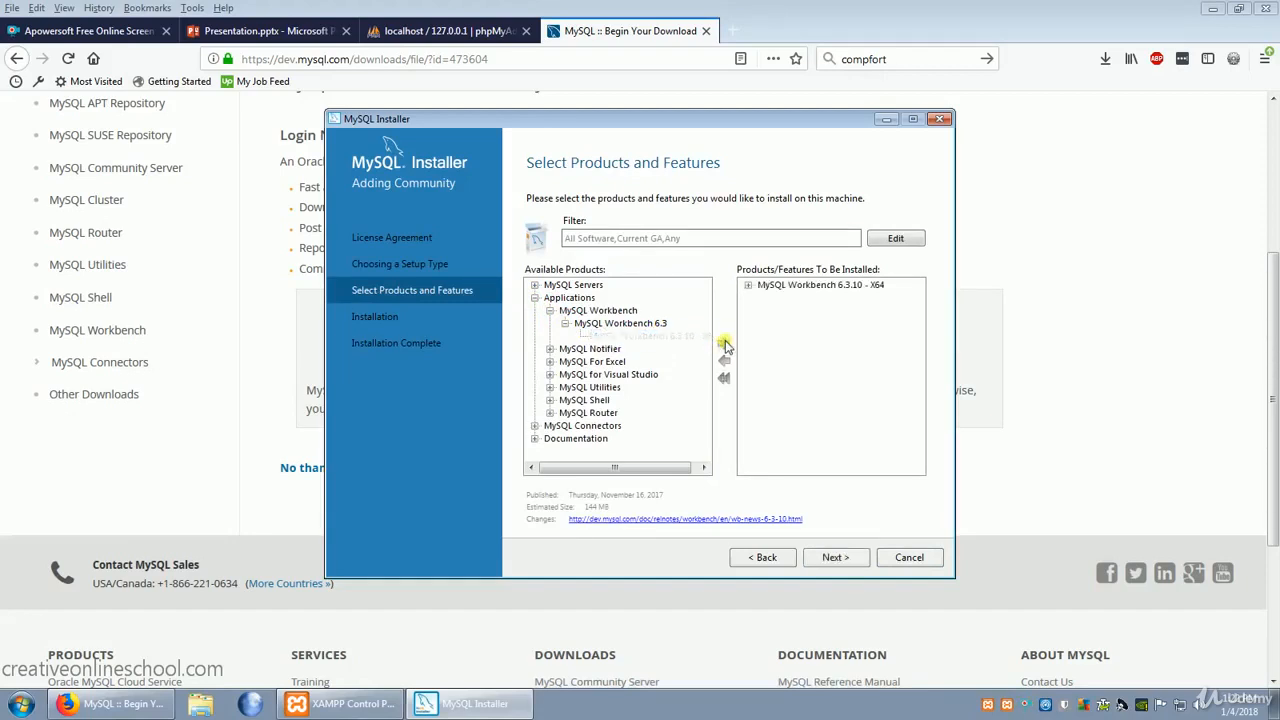
# - Execute the MySQL Workbench 6.3.10 installation and finish the setup, leaving Workbench set to start after it
pyautogui.click(848, 561)
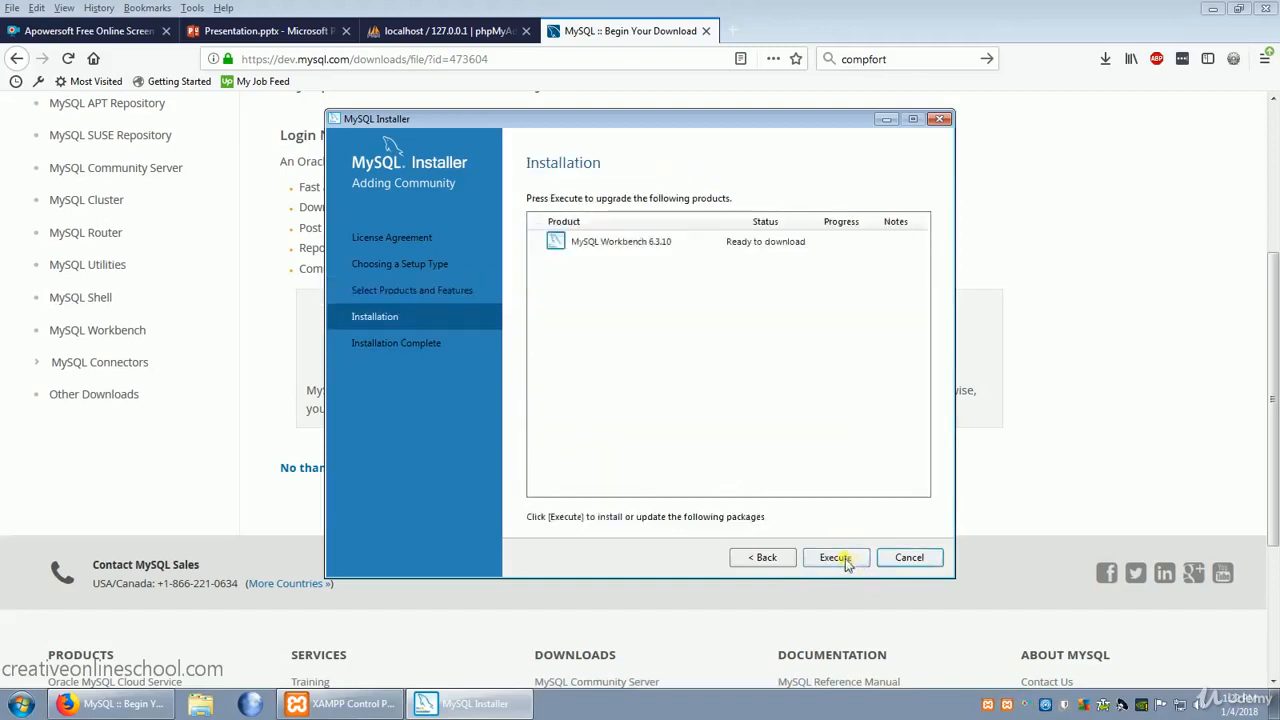
pyautogui.click(840, 558)
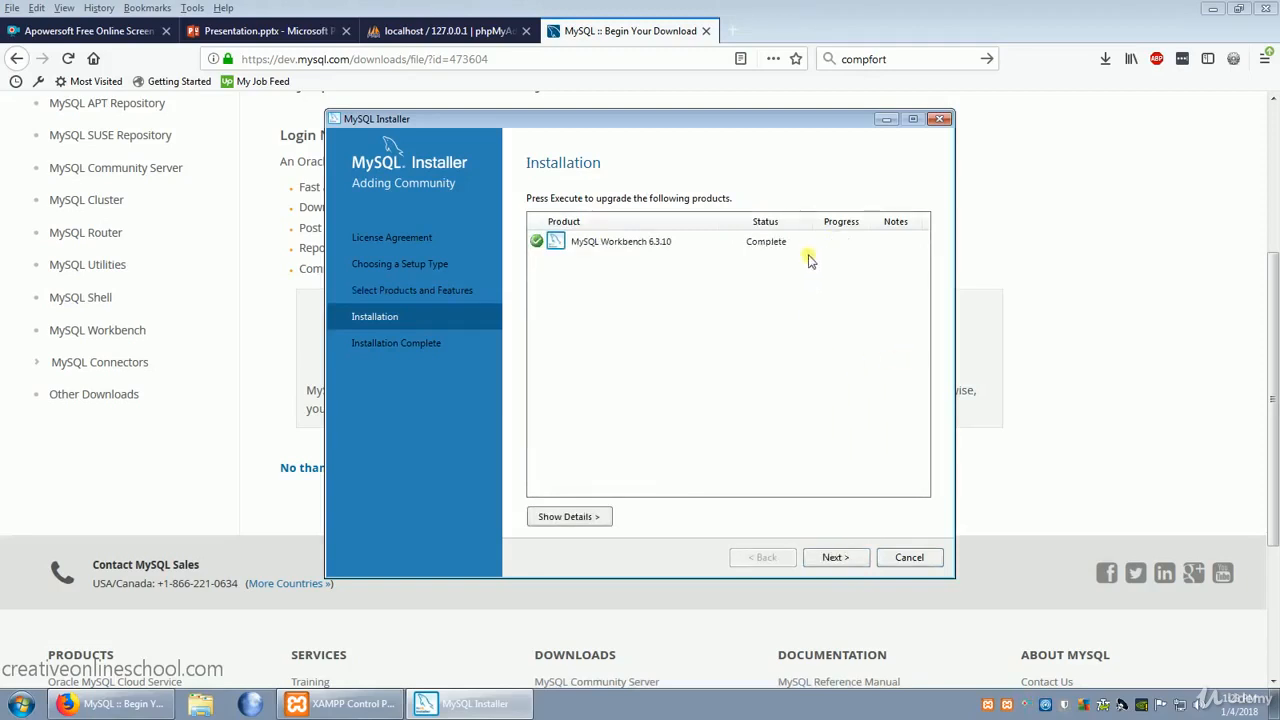
pyautogui.click(834, 560)
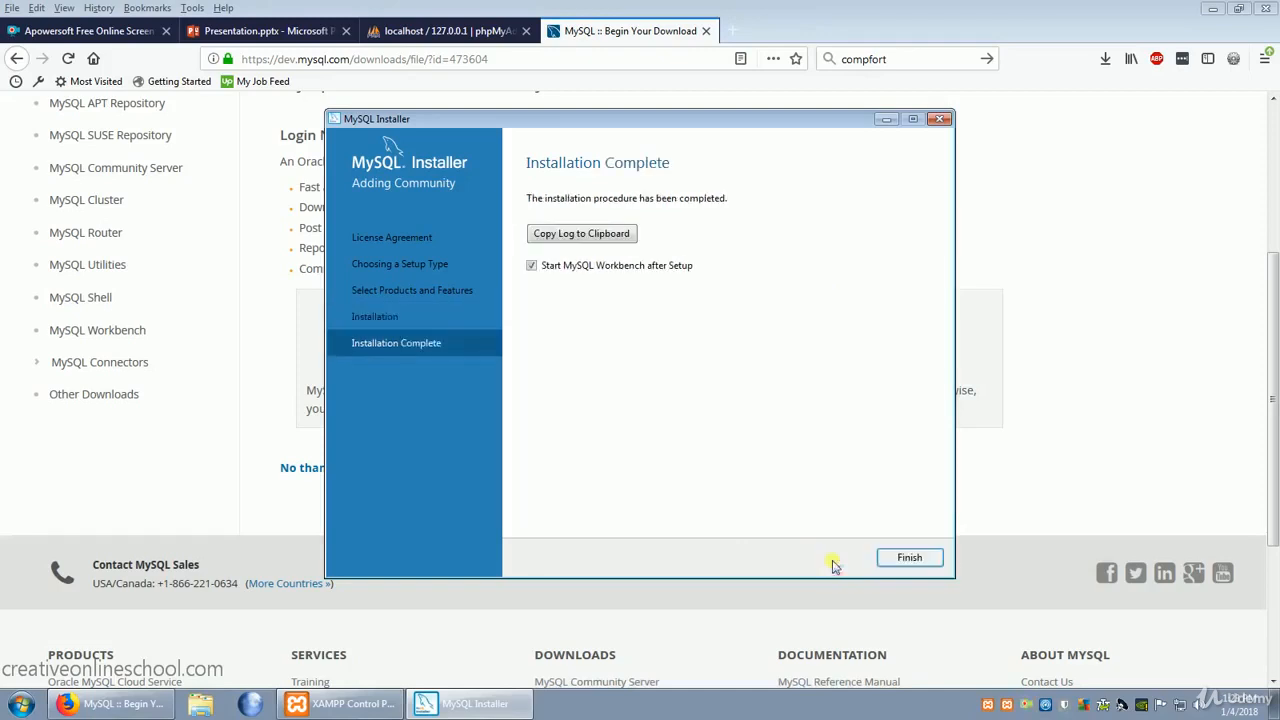
pyautogui.click(912, 558)
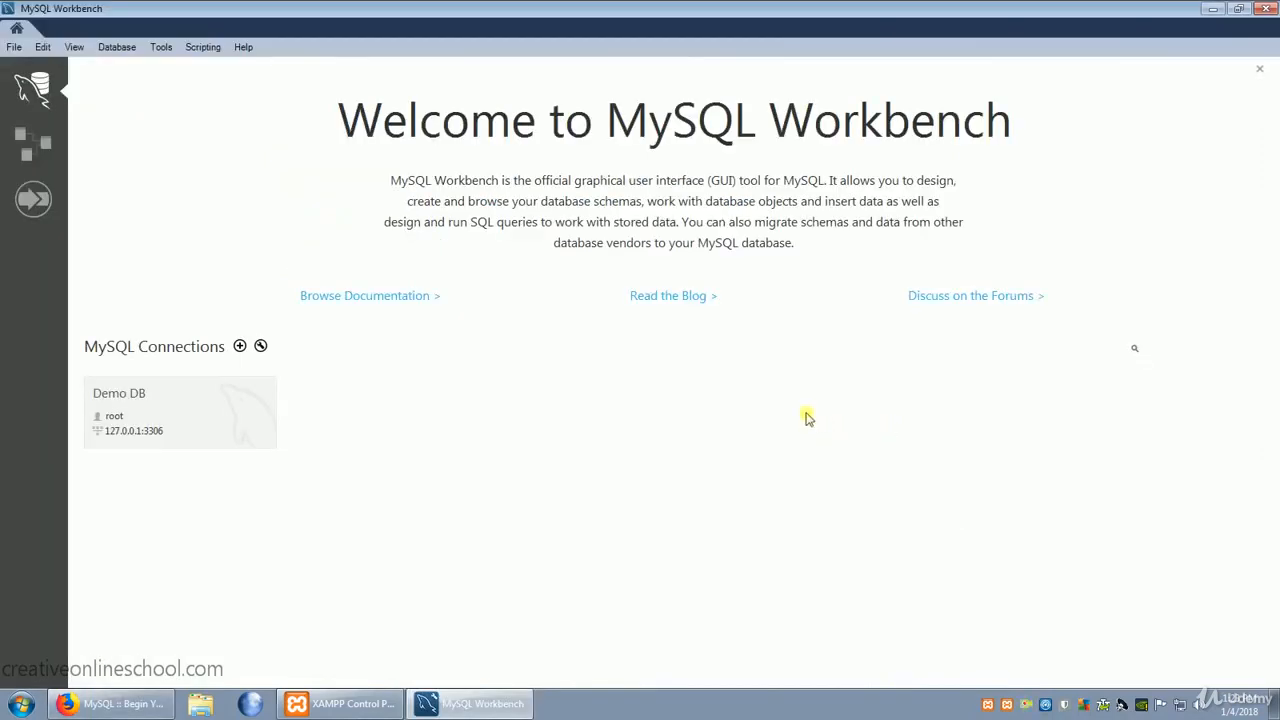
# - Create a MySQL connection named Example Database with the default parameters and open it, continuing despite the server version incompatibility
pyautogui.click(240, 347)
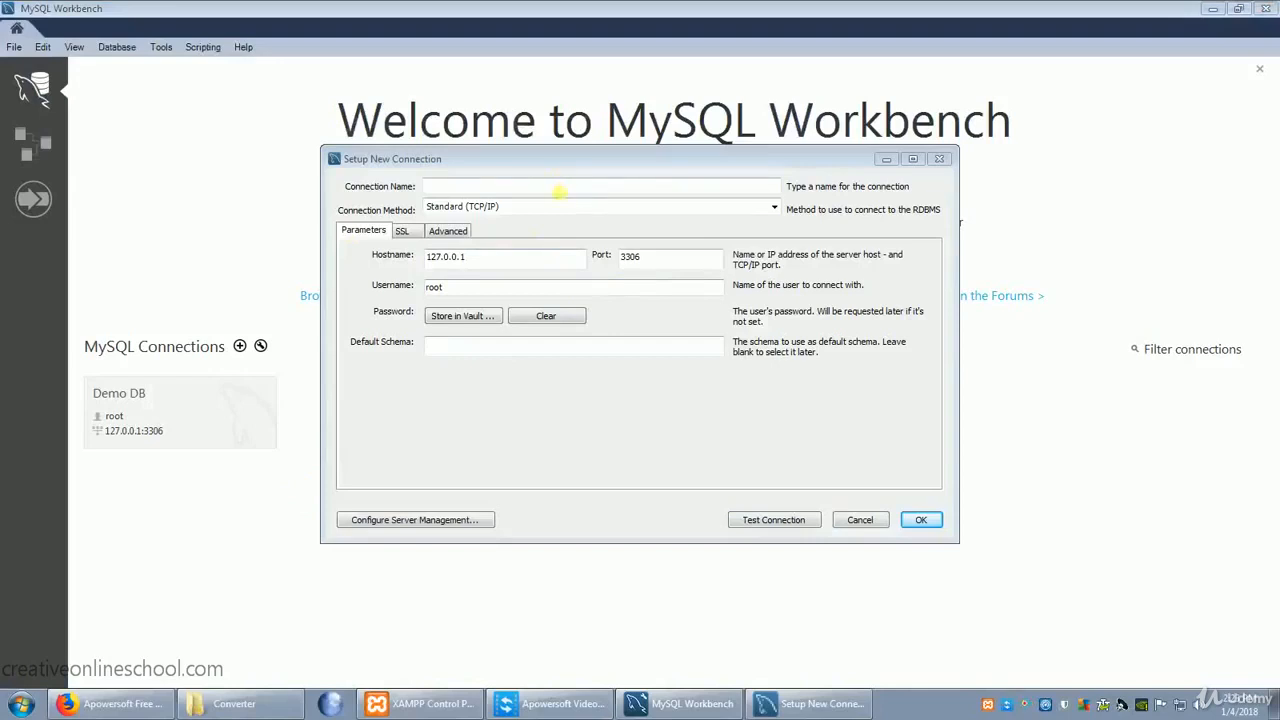
pyautogui.write('Example Database')
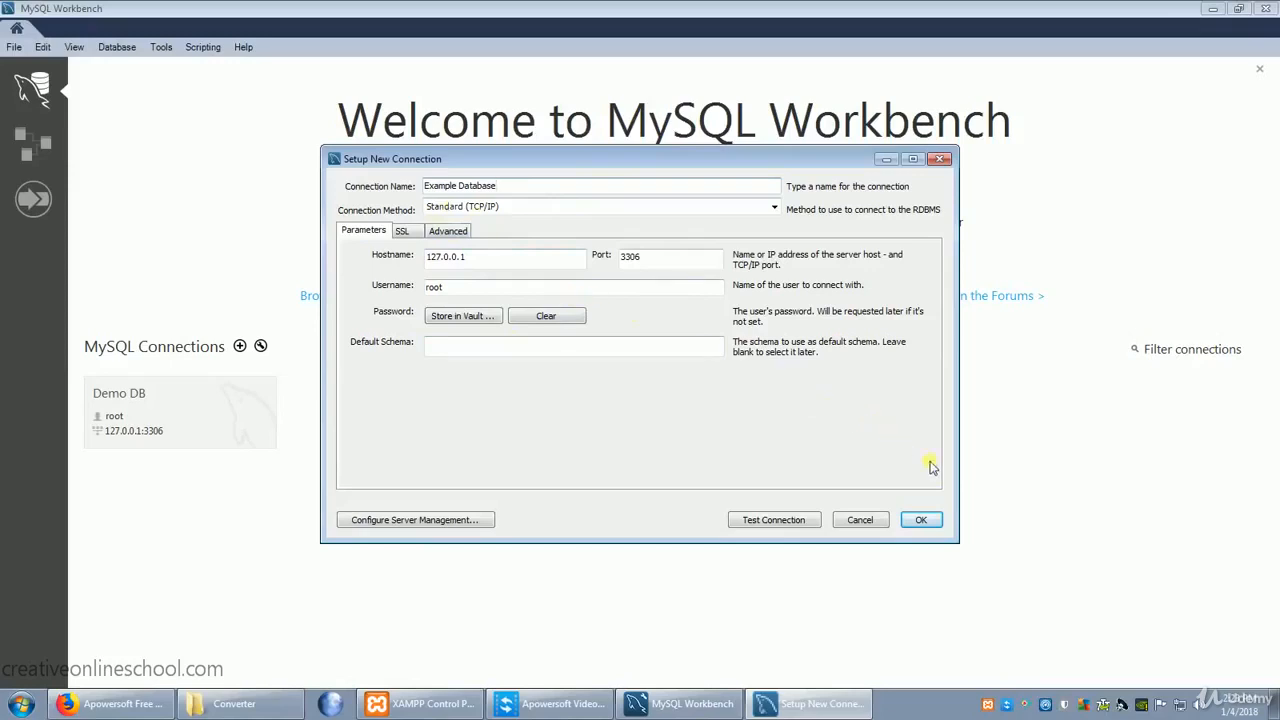
pyautogui.click(921, 521)
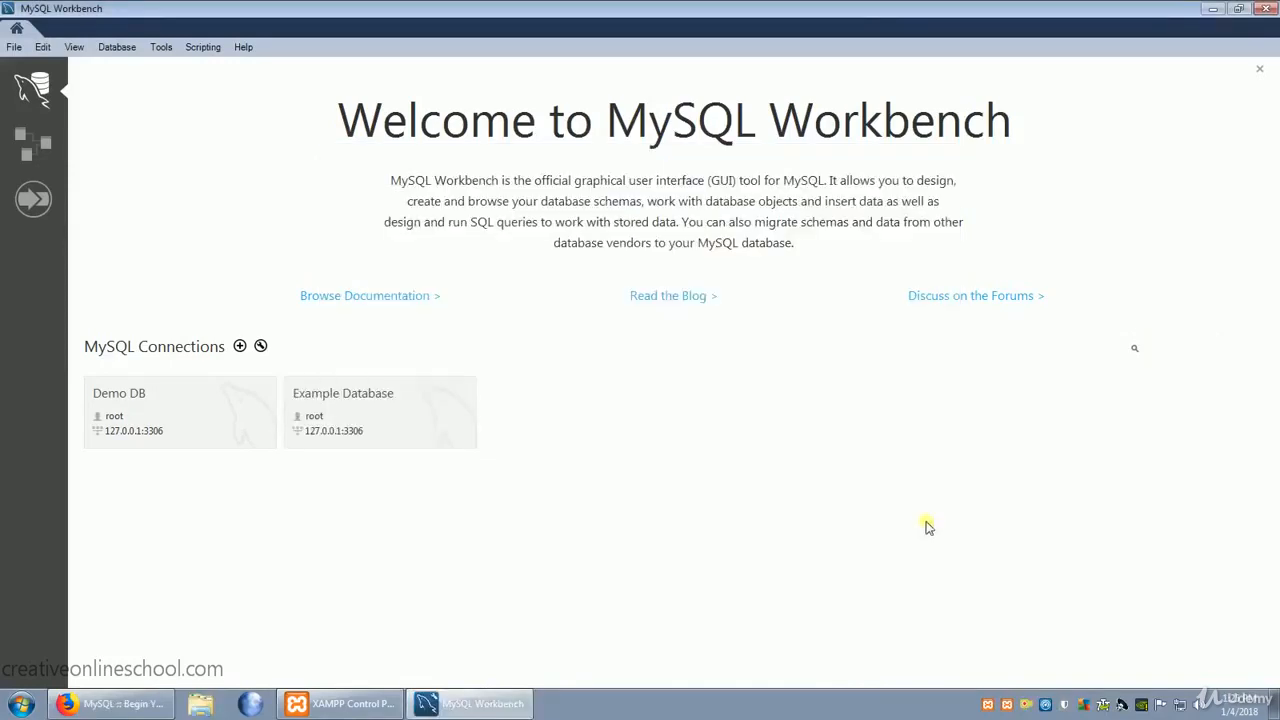
pyautogui.click(371, 410)
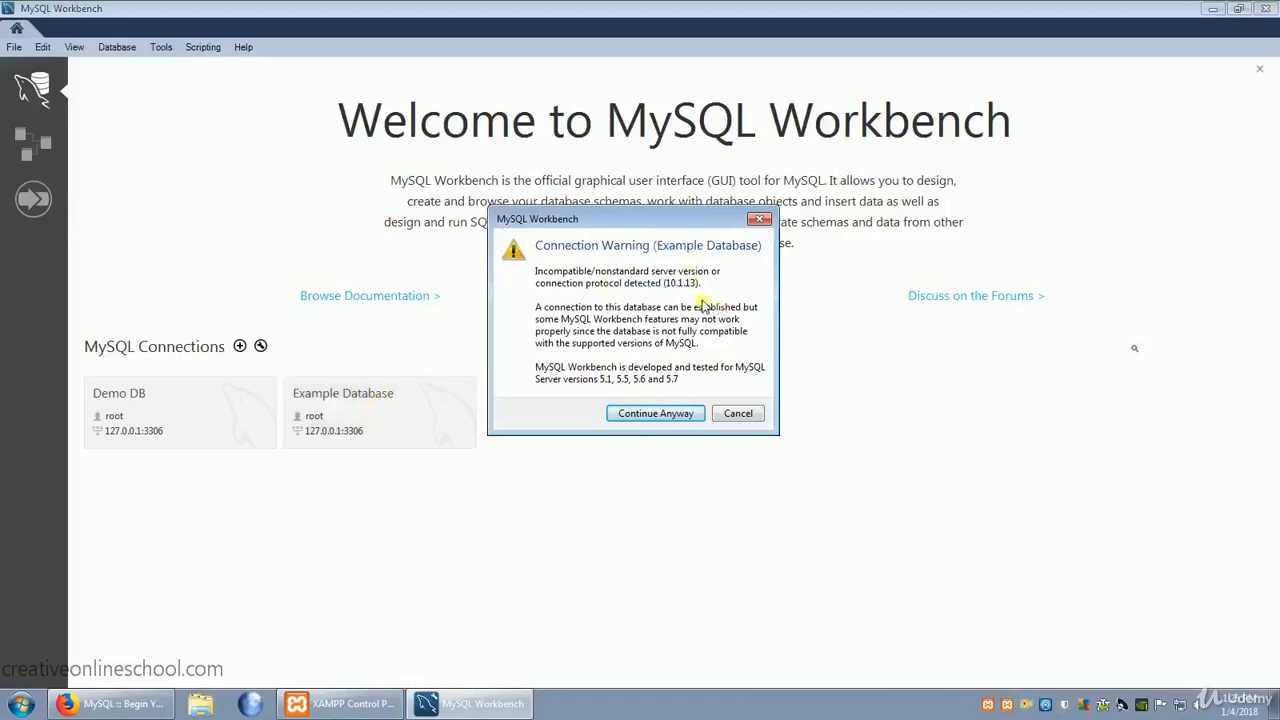
pyautogui.click(670, 414)
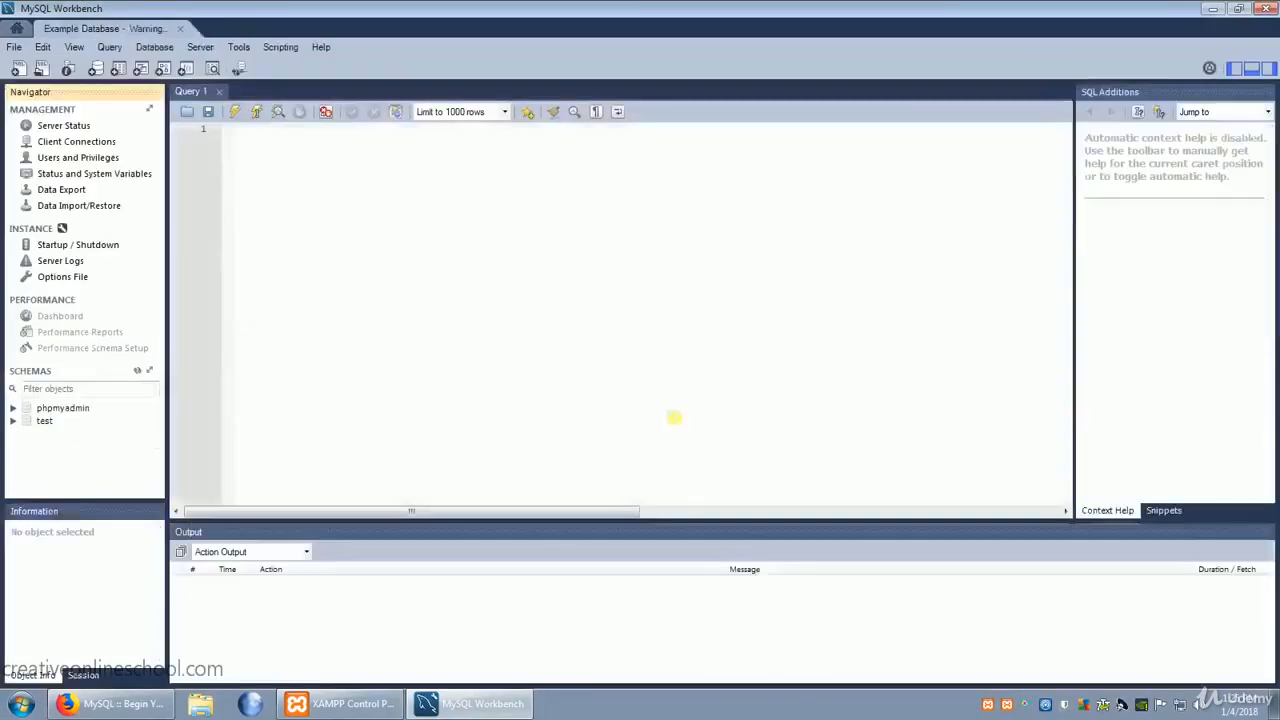